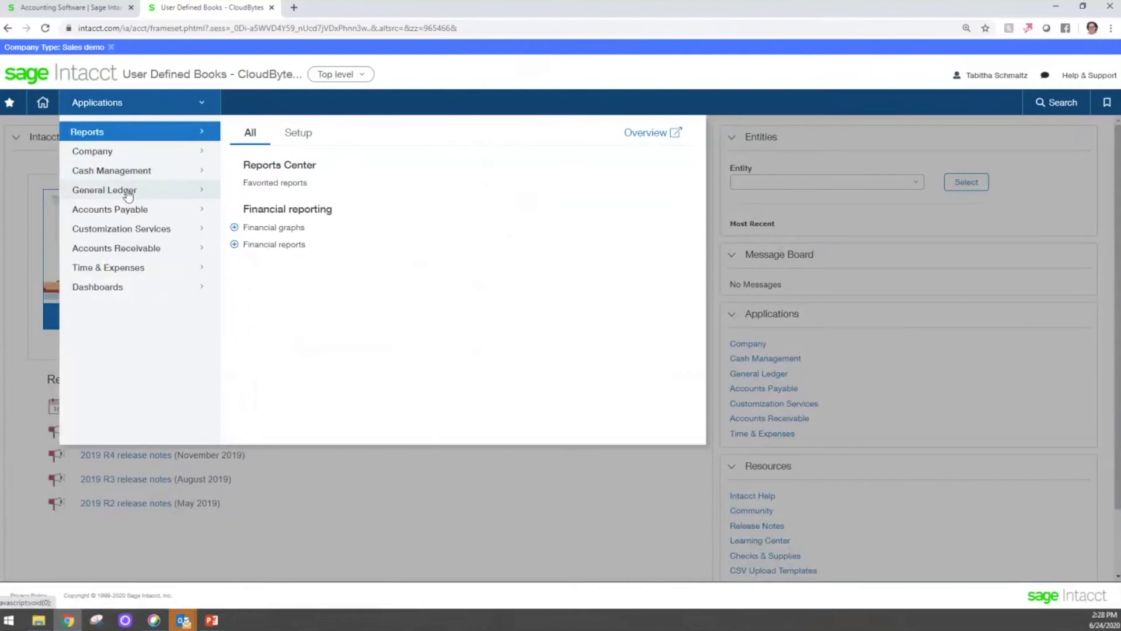
- Open the General Ledger setup lists of user-defined books and of user-defined journals to review them
mouse_move(129, 195)
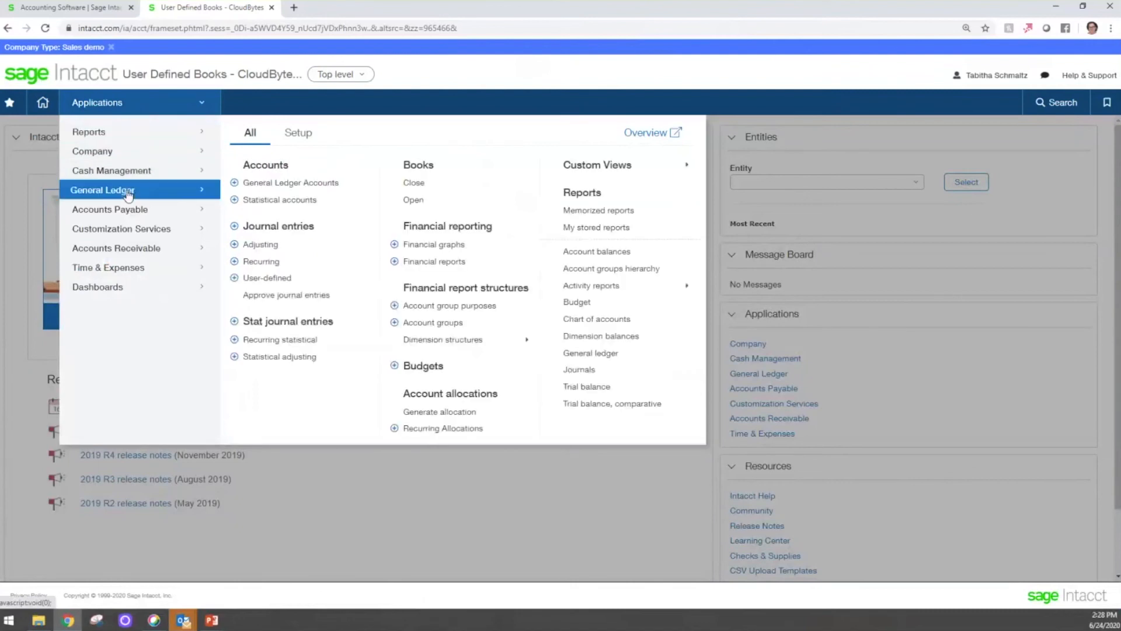
left_click(296, 133)
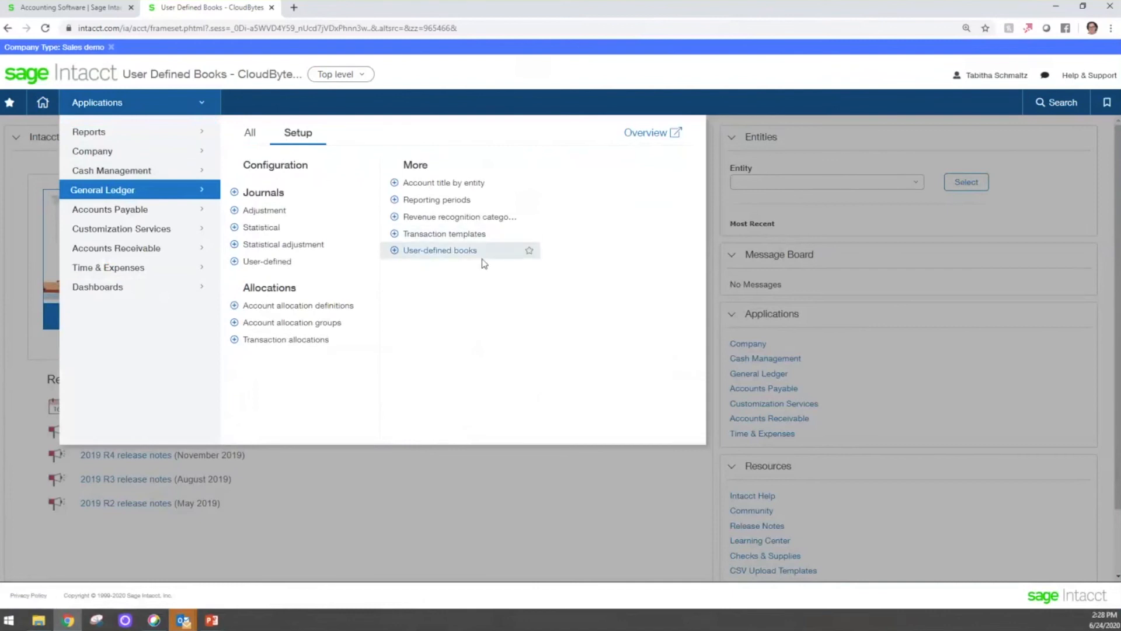
left_click(451, 253)
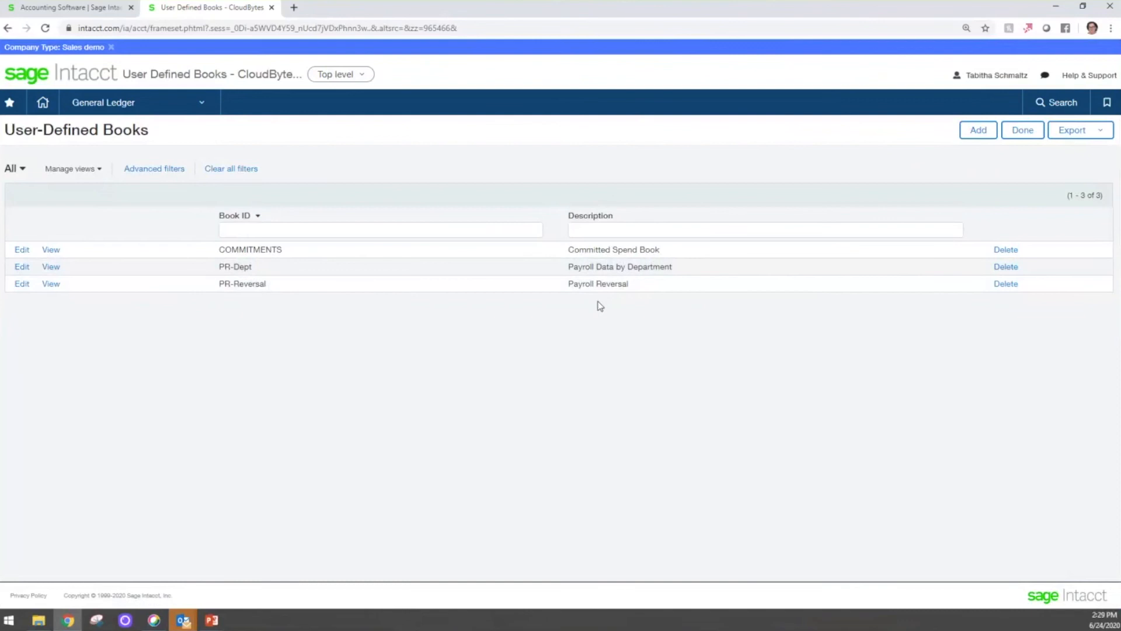
left_click(170, 108)
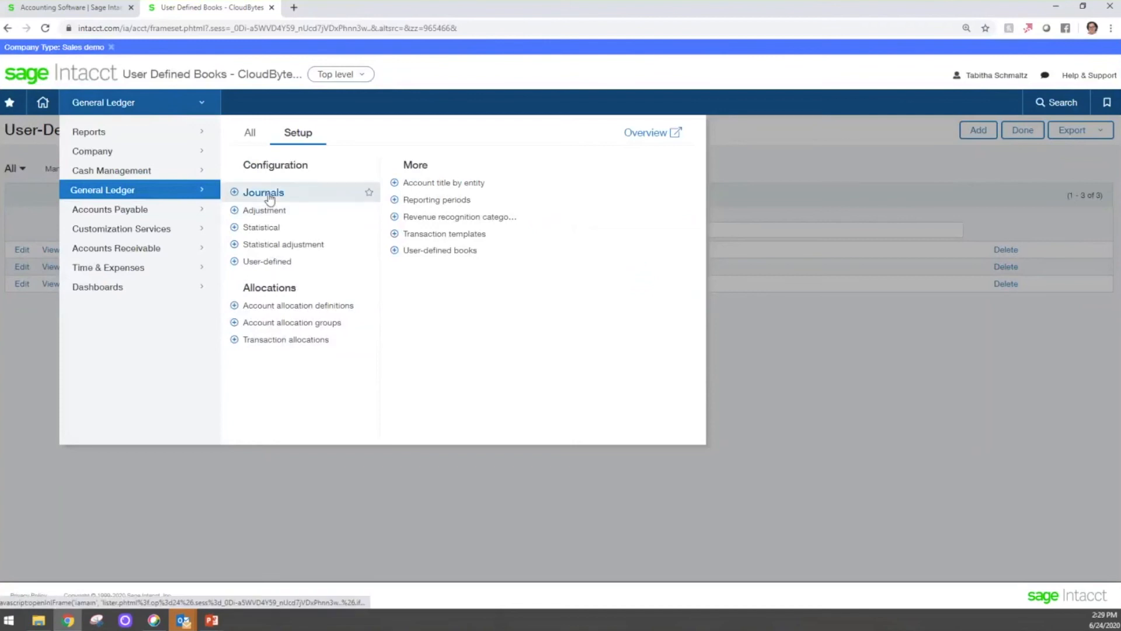
left_click(272, 262)
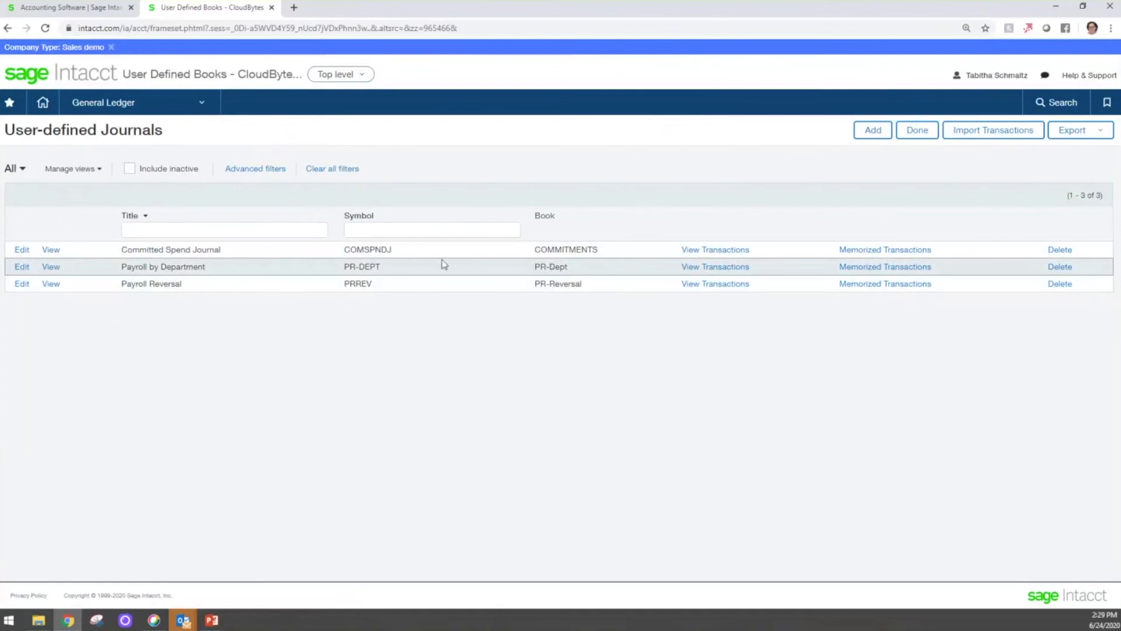
- Open the General Ledger list of journal entries for user-defined journals
mouse_move(179, 112)
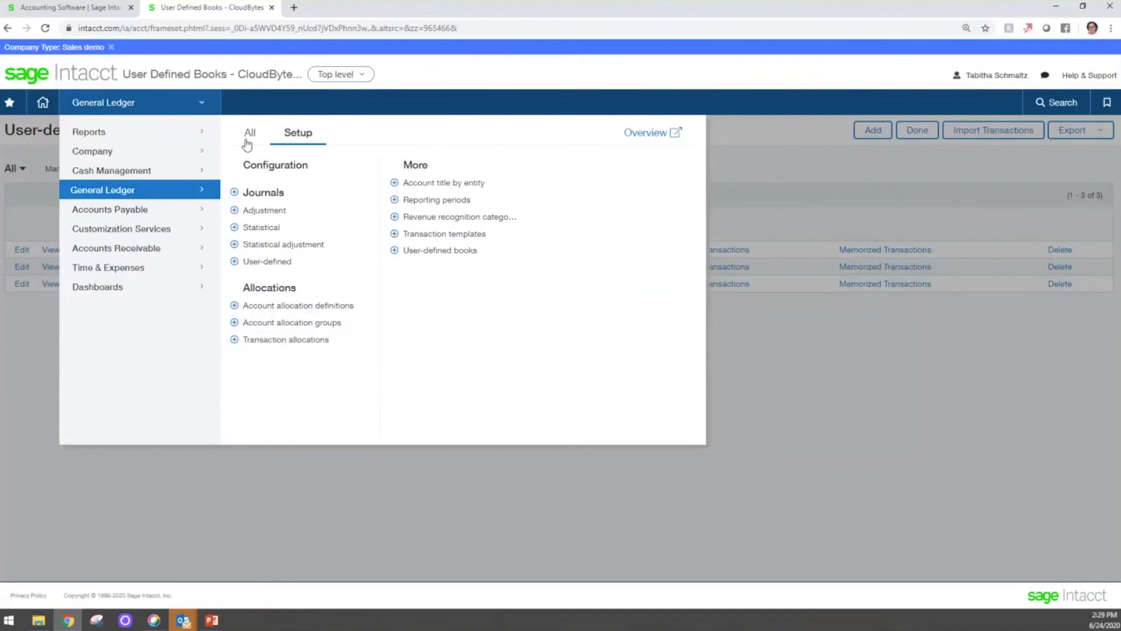
left_click(249, 134)
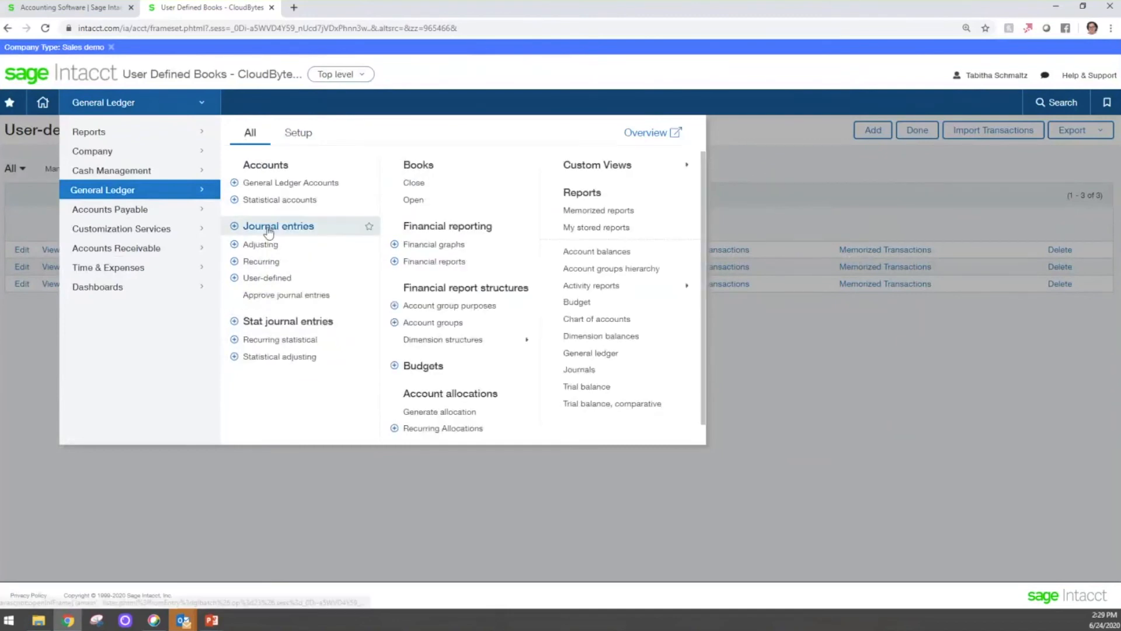
left_click(275, 283)
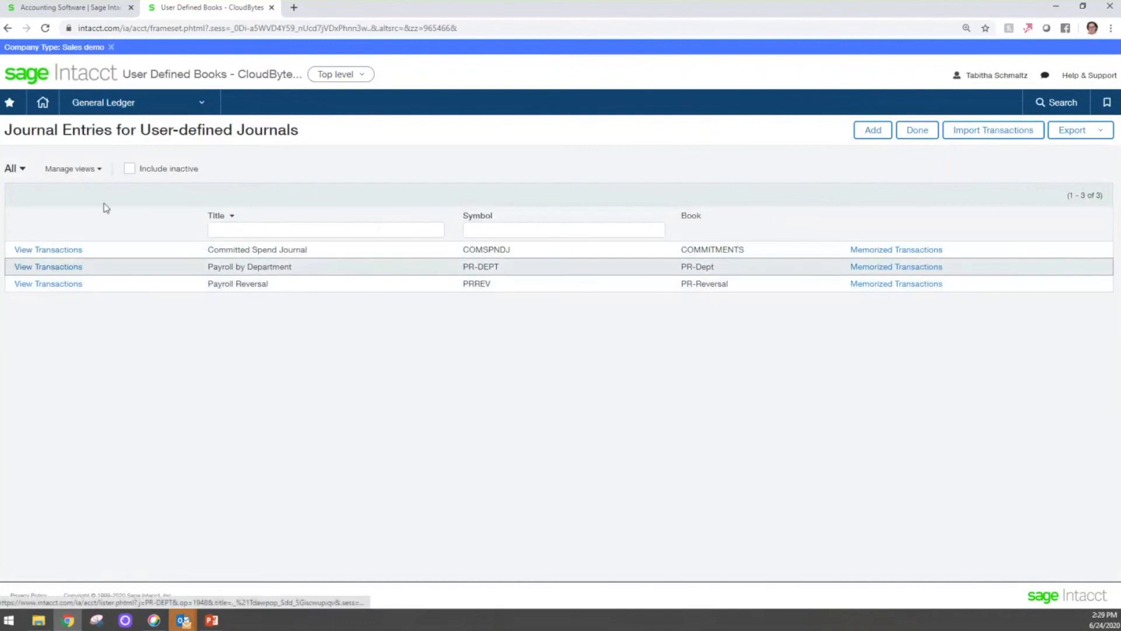
- Open the favorited Payroll Details report for editing and display its column definitions
left_click(157, 110)
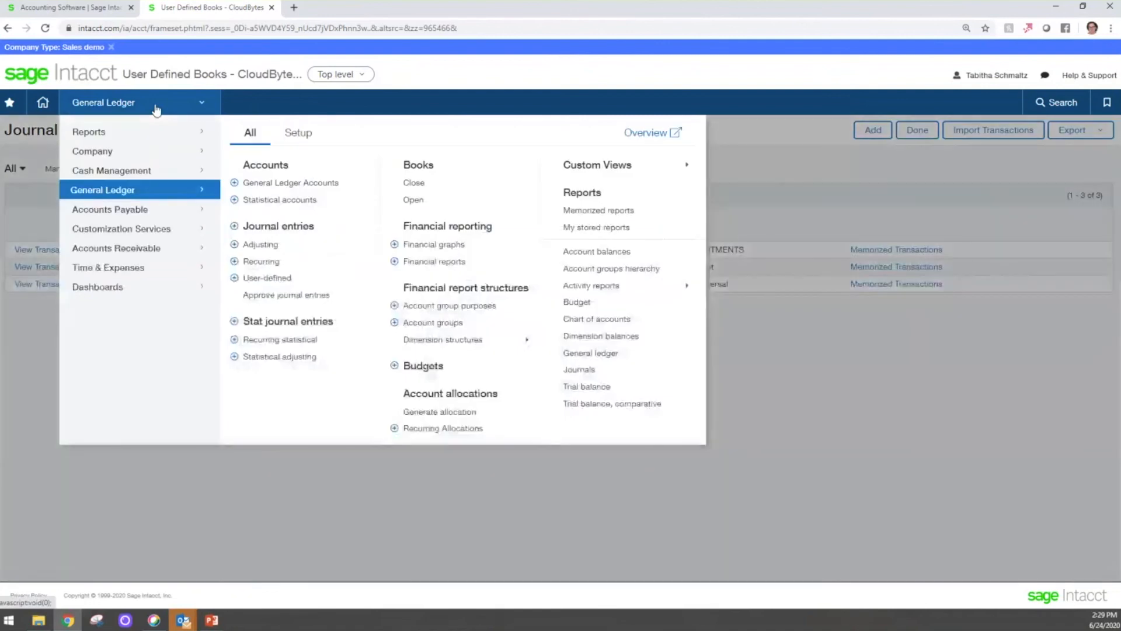
left_click(128, 132)
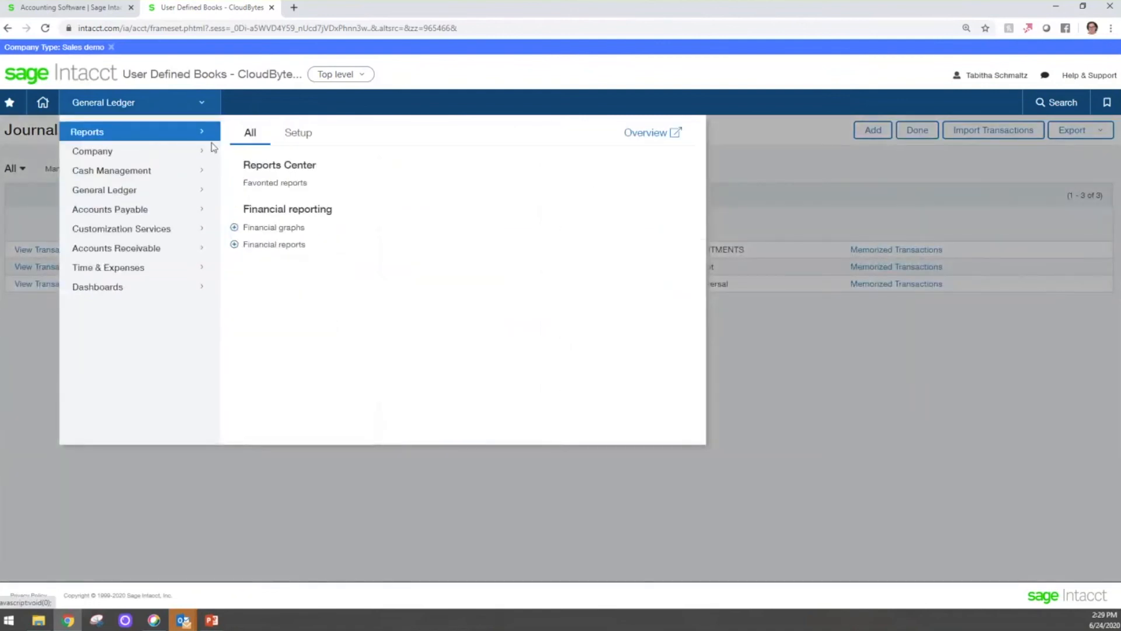
left_click(277, 183)
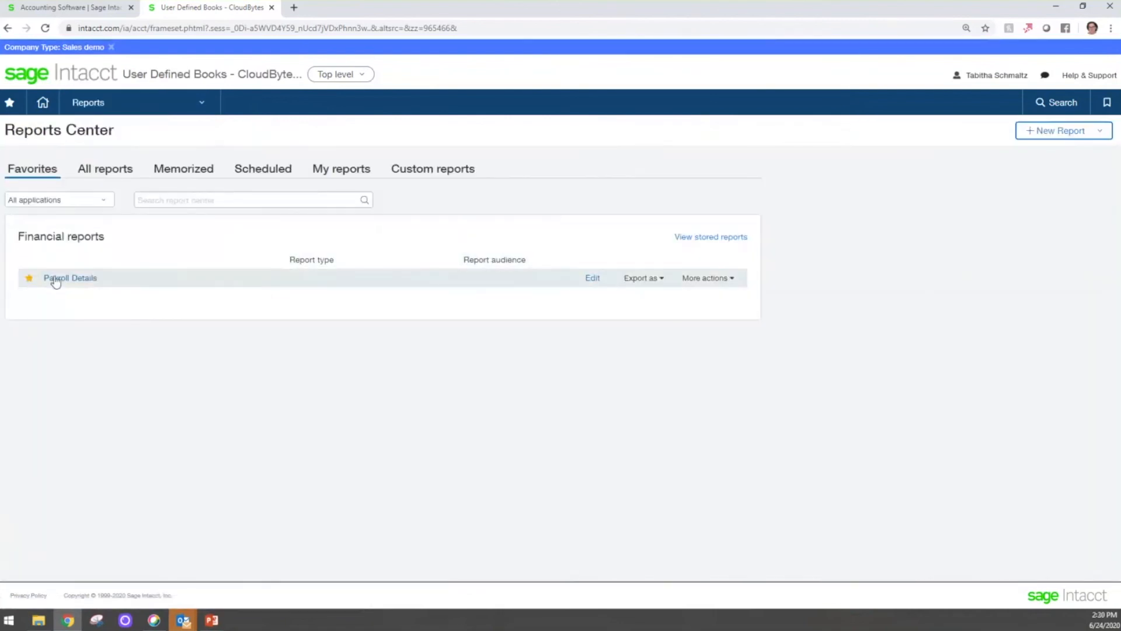
left_click(589, 280)
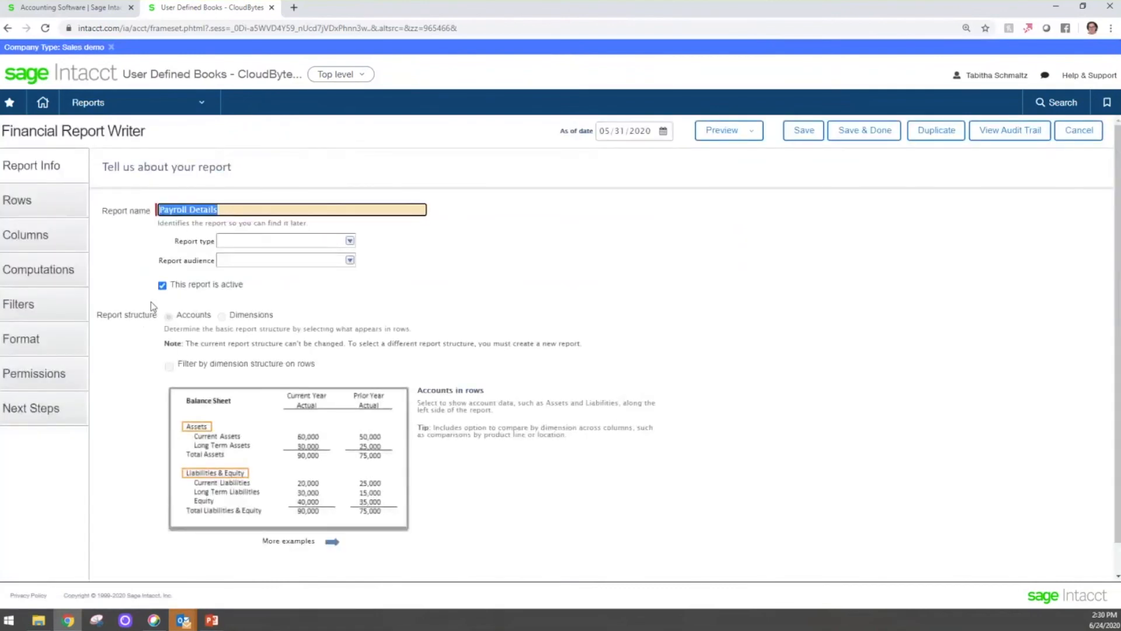
left_click(39, 229)
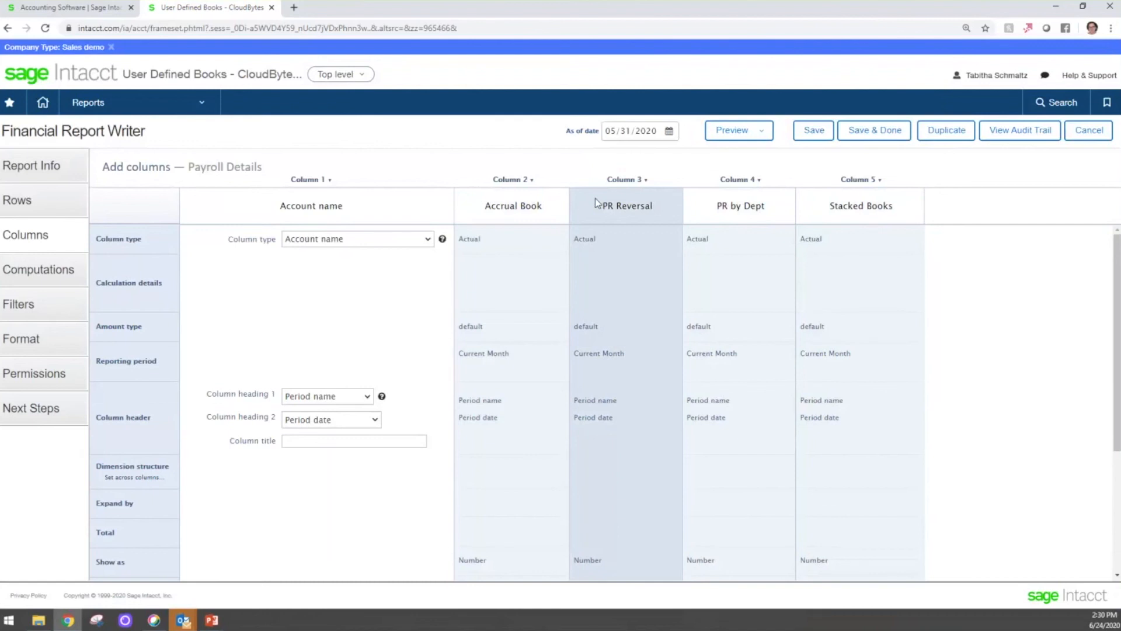
- Examine the reporting book assigned to the Accrual Book column compared with the PR Reversal column
left_click(626, 179)
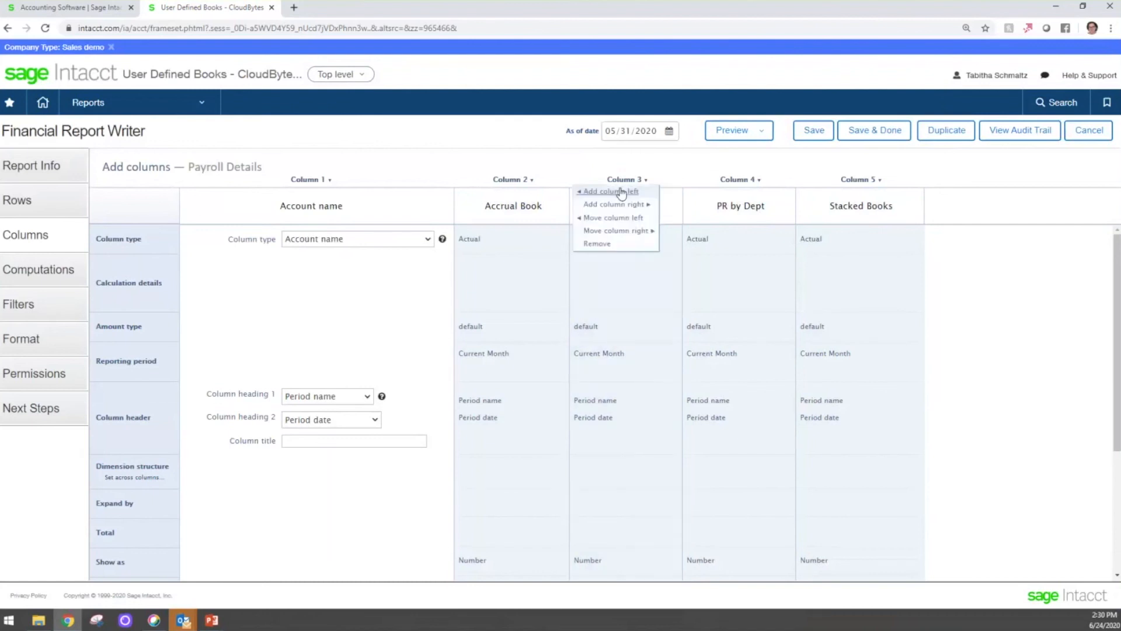
left_click(511, 286)
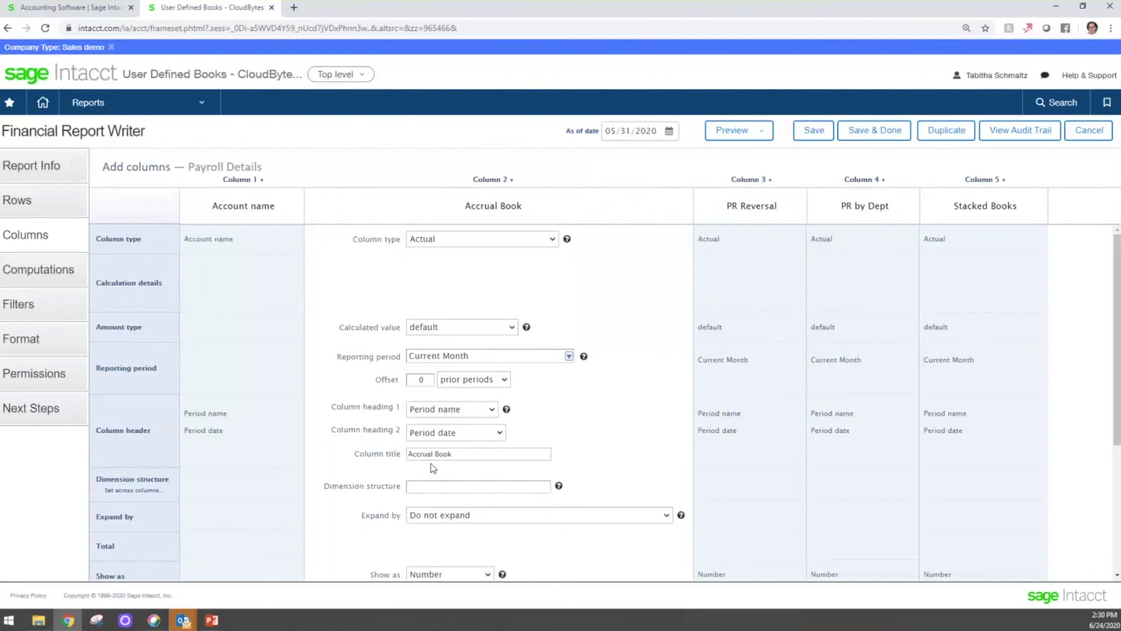
left_click(753, 472)
scroll(649, 400, "down", 1)
scroll(648, 401, "down", 3)
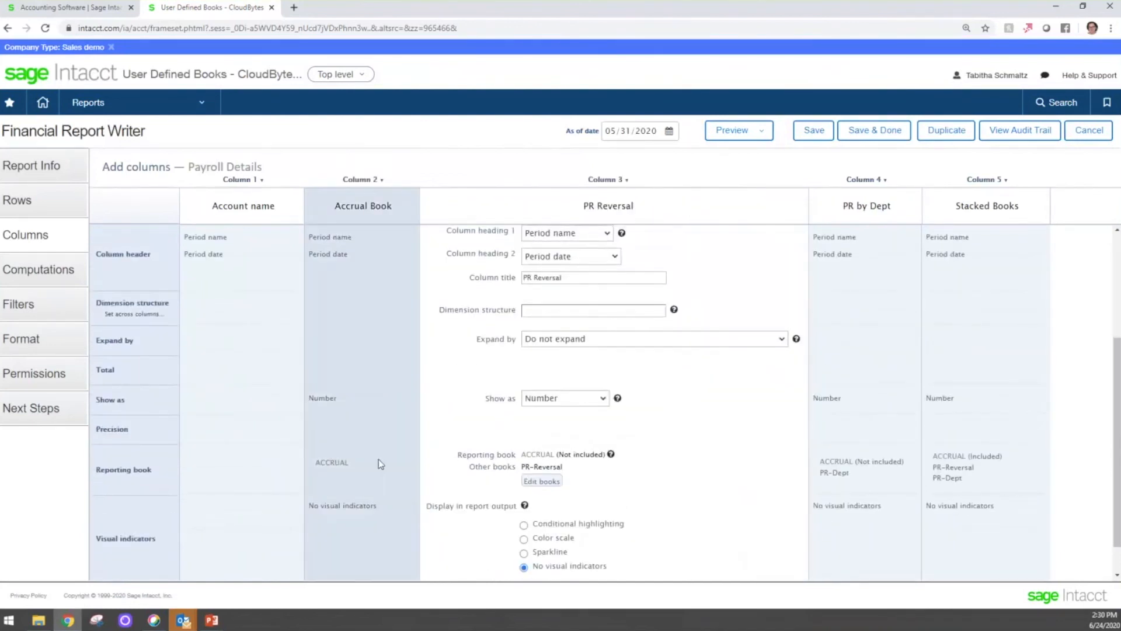
left_click(378, 461)
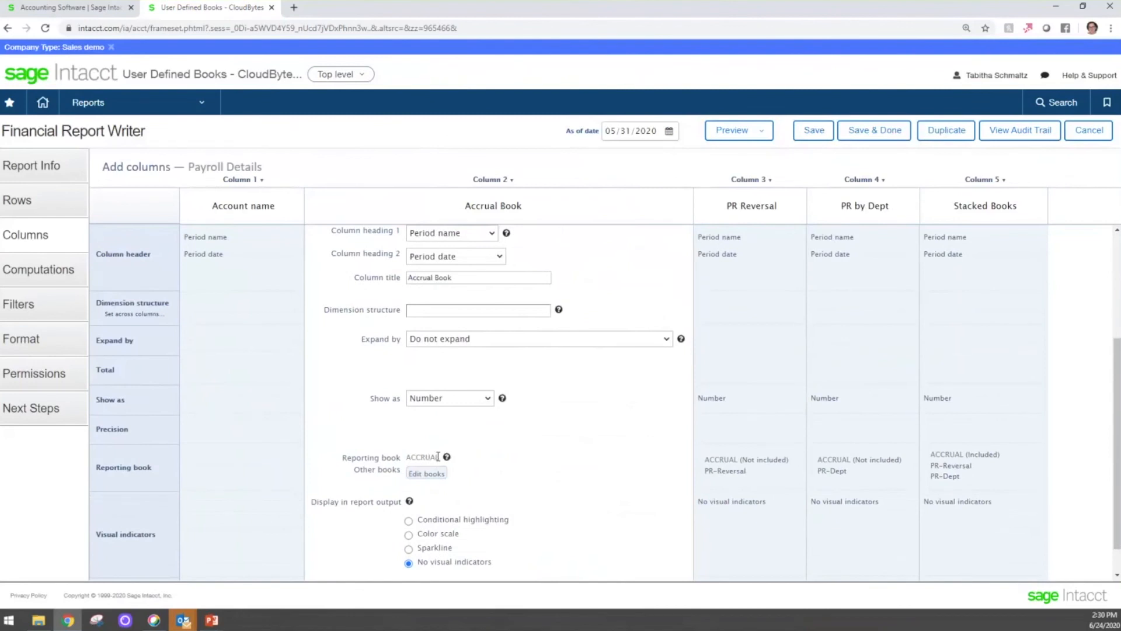
- Review the PR Reversal column's book selection, keeping PR-Reversal selected and the main ACCRUAL book excluded
left_click(724, 437)
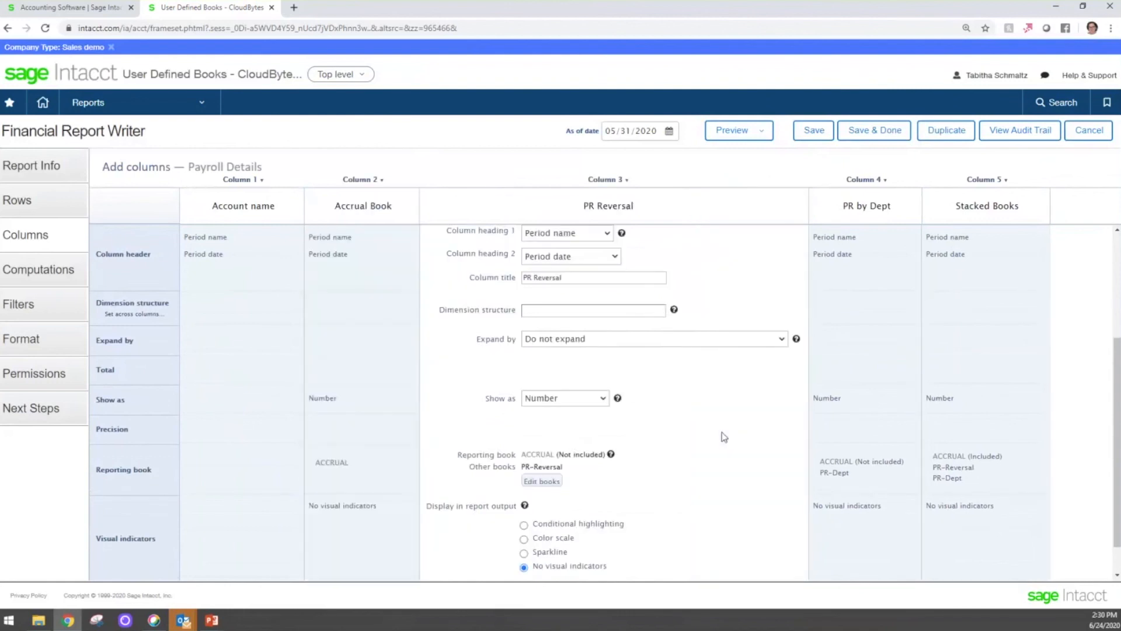
left_click(542, 482)
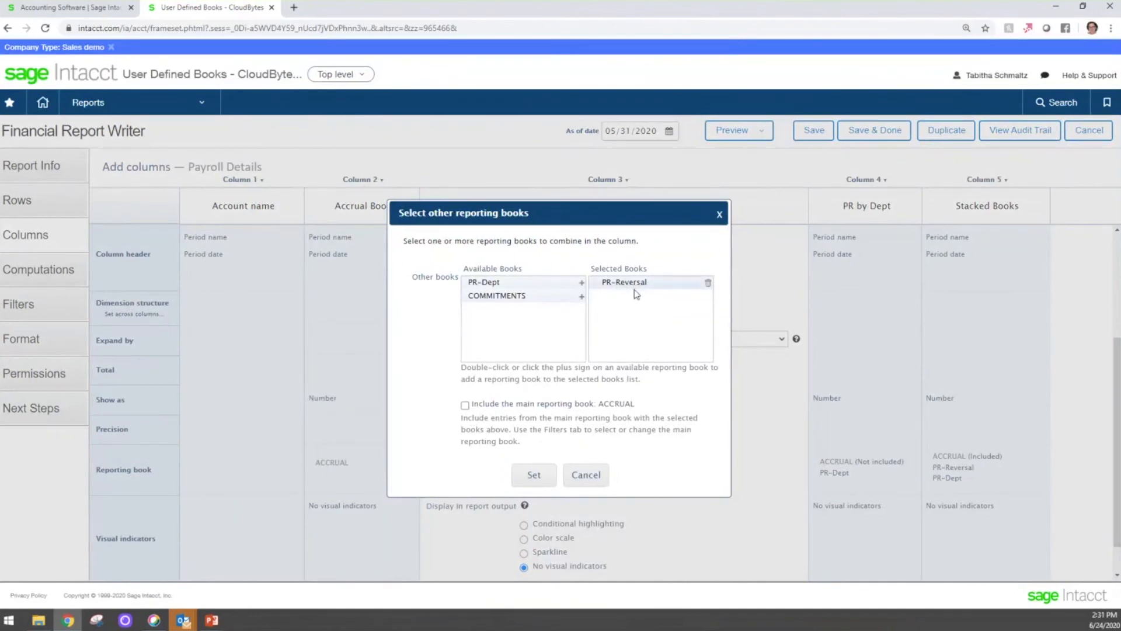
left_click(548, 477)
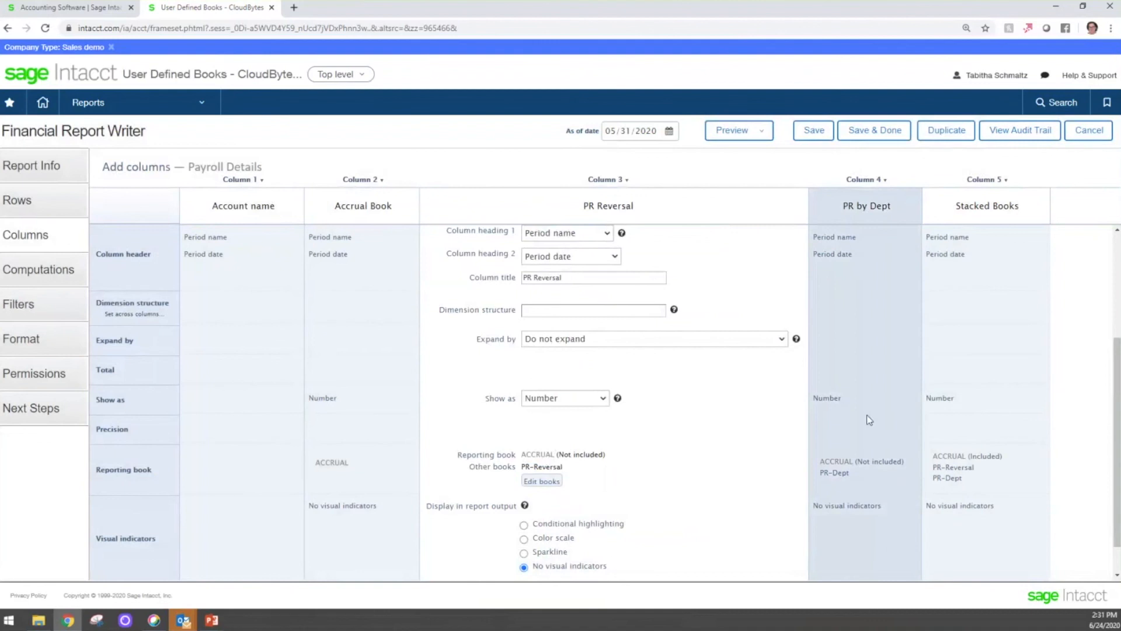
- Review the PR by Dept column's book selection, keeping PR-Dept selected and the main ACCRUAL book excluded
left_click(871, 399)
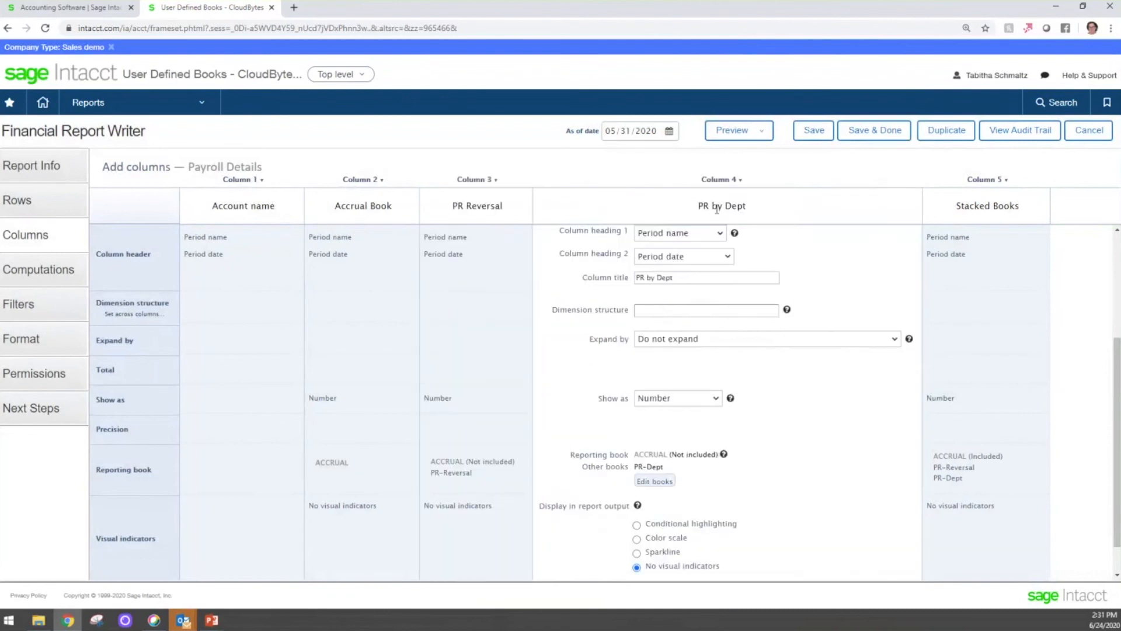
left_click(655, 481)
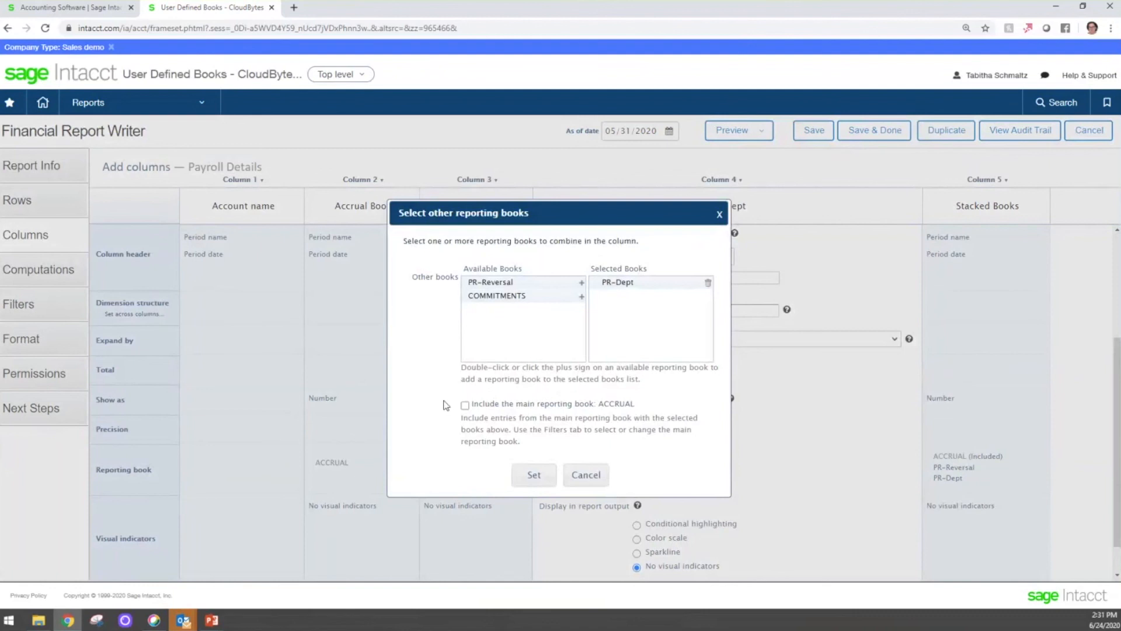
left_click(534, 474)
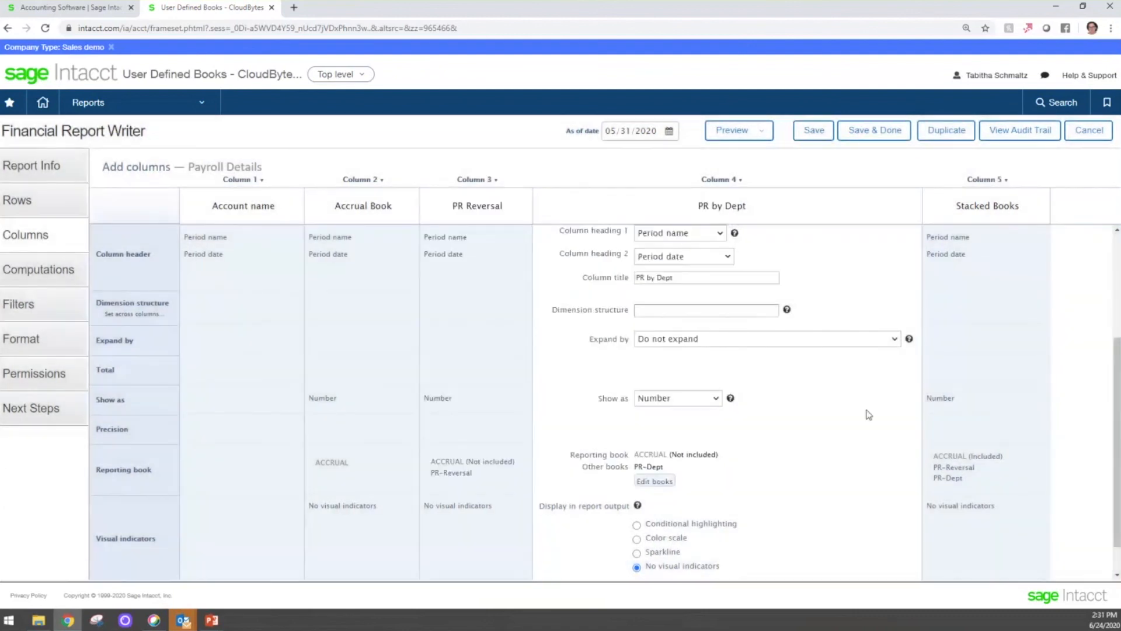
- Review the Stacked Books column's book selection, keeping PR-Reversal and PR-Dept combined with the main ACCRUAL book
left_click(1015, 331)
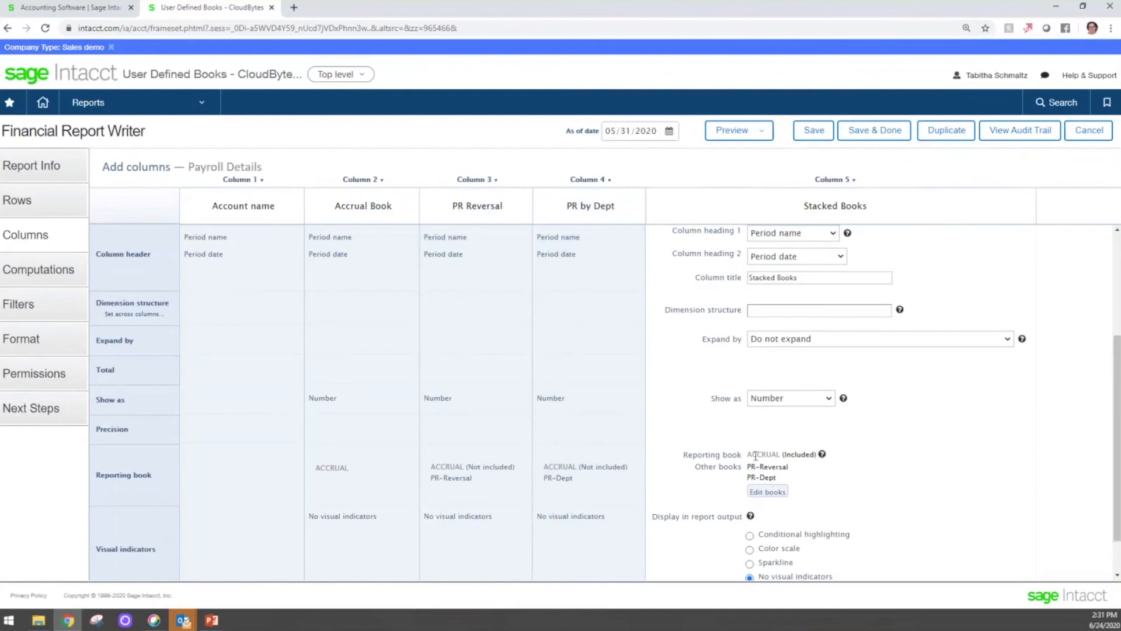
left_click(767, 493)
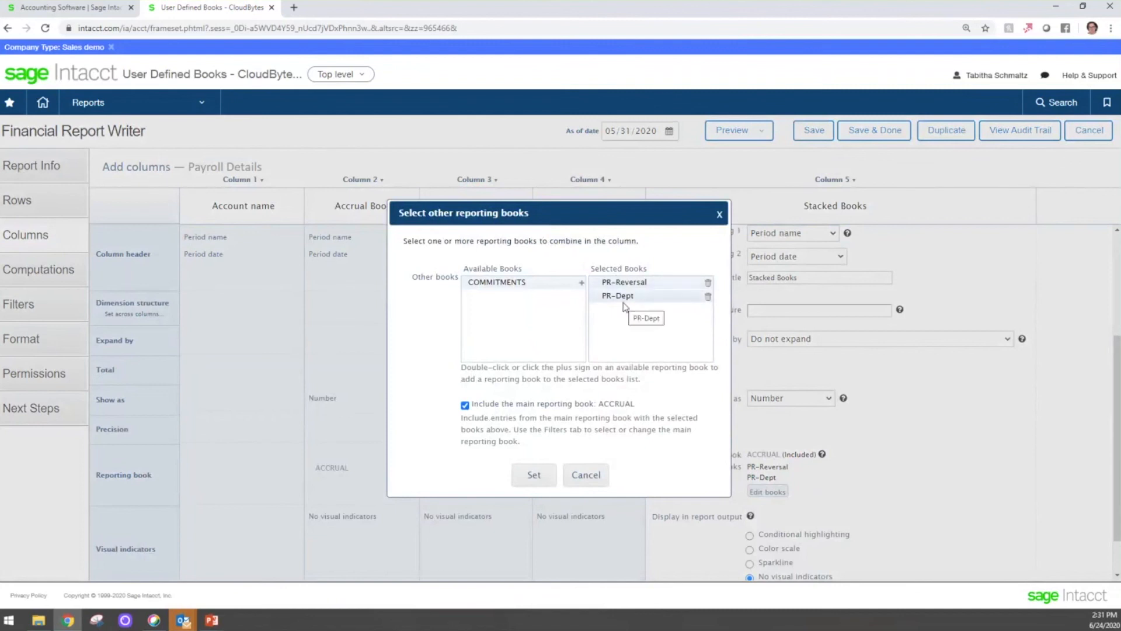
left_click(534, 474)
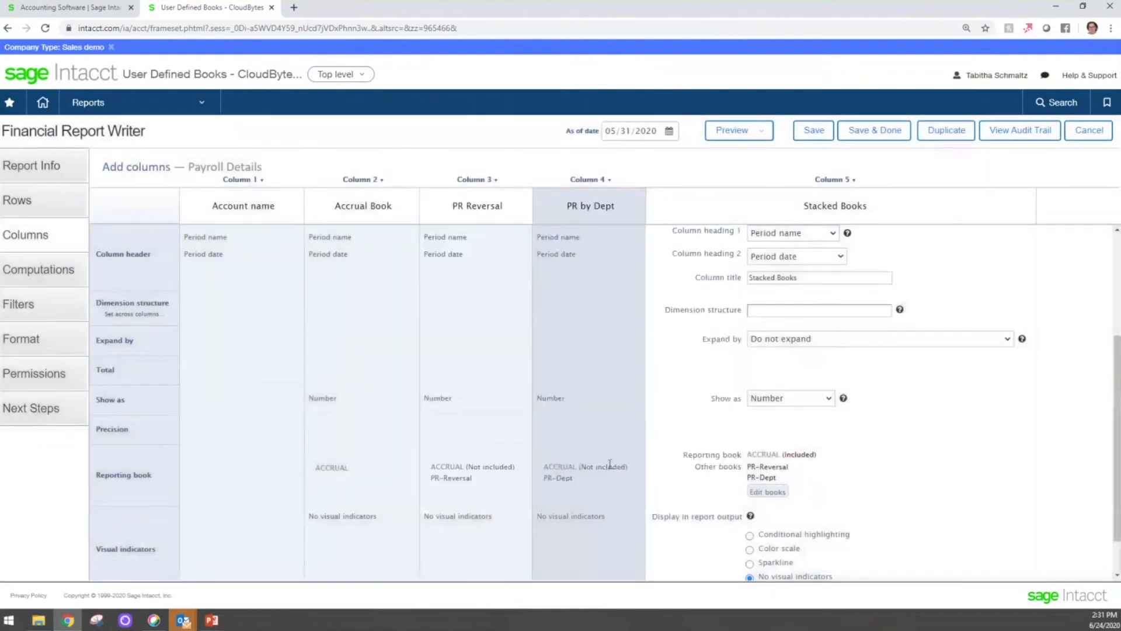
- Save the Payroll Details report and preview it as a live HTML report as of 05/31/2020
left_click(813, 135)
left_click(762, 133)
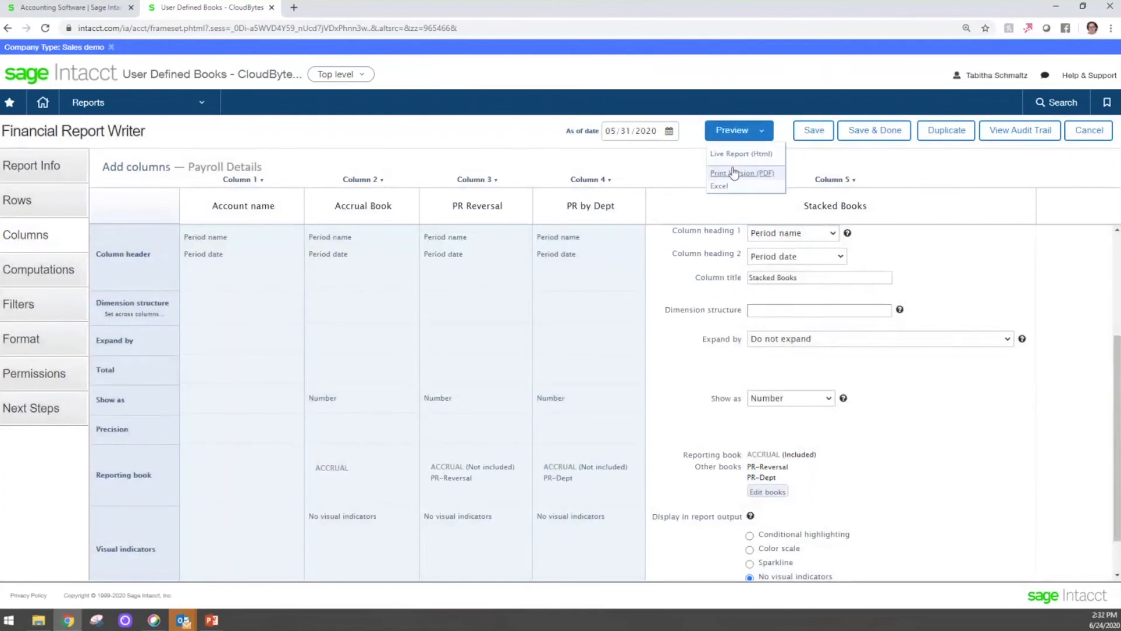
left_click(735, 154)
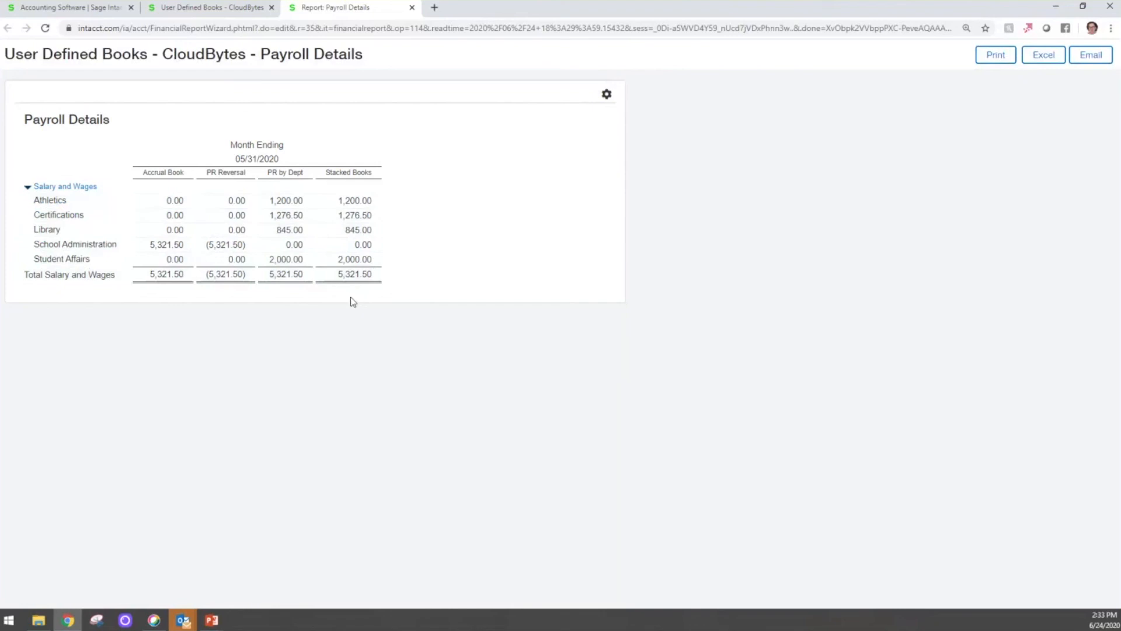
left_click(197, 8)
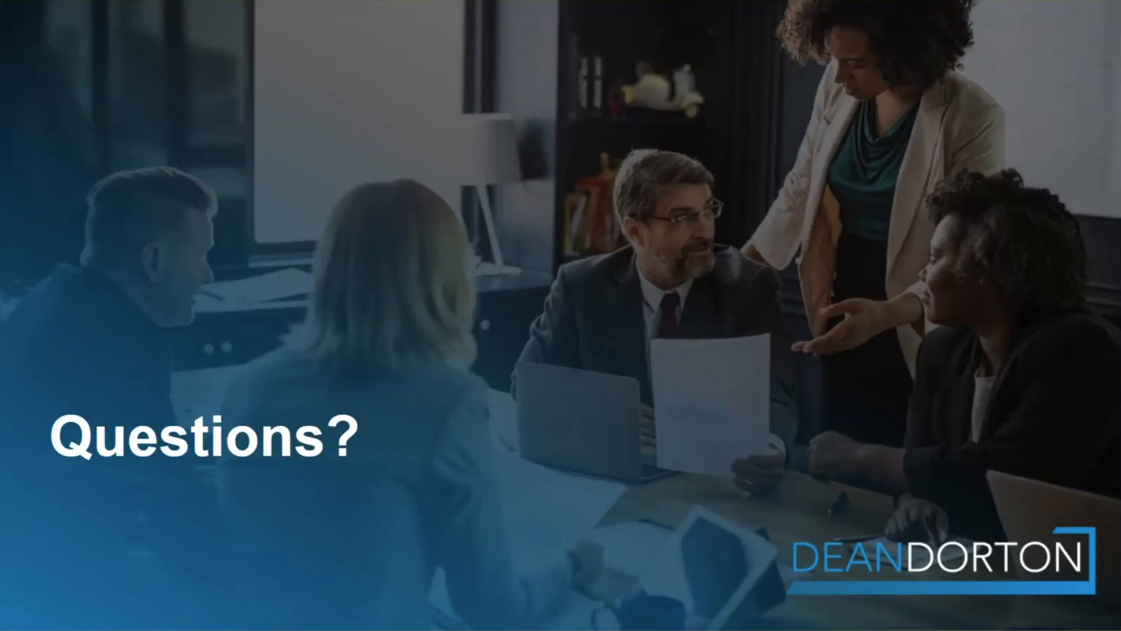
key("Right")
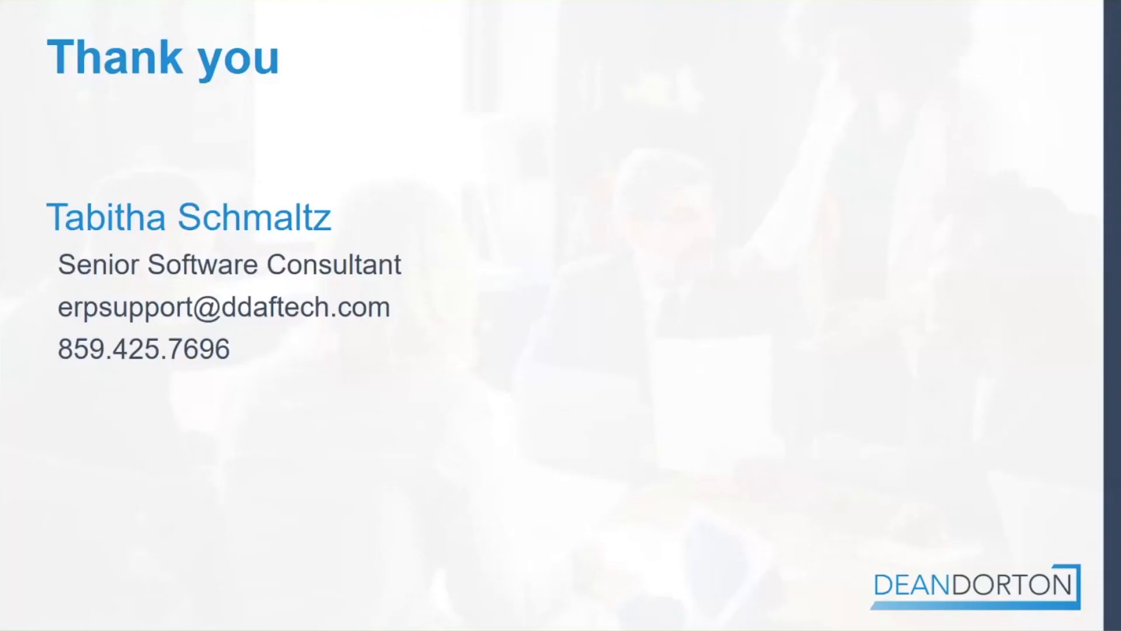